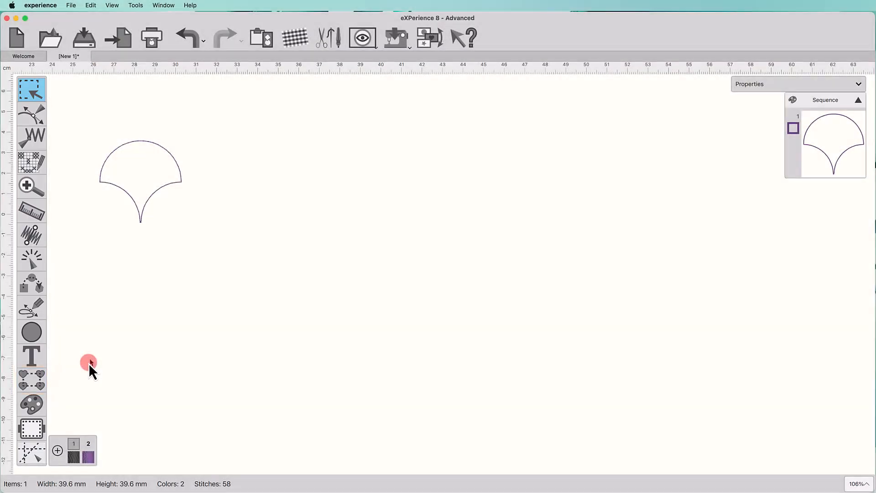
- Create an array of the scale shape with 4 horizontal and 4 vertical copies
click(39, 373)
click(132, 198)
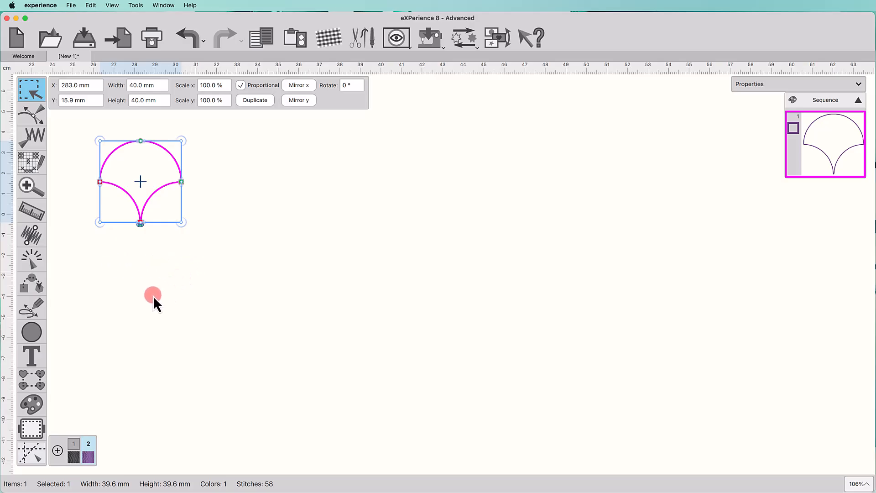
click(36, 378)
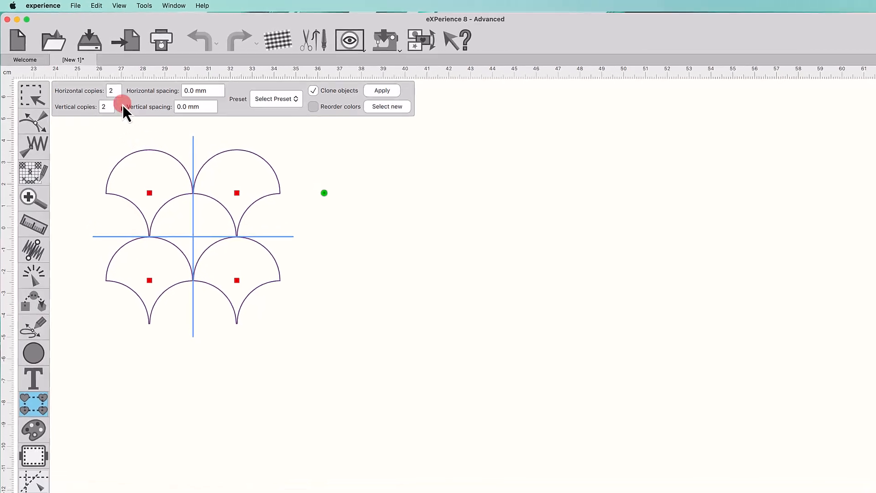
double_click(112, 90)
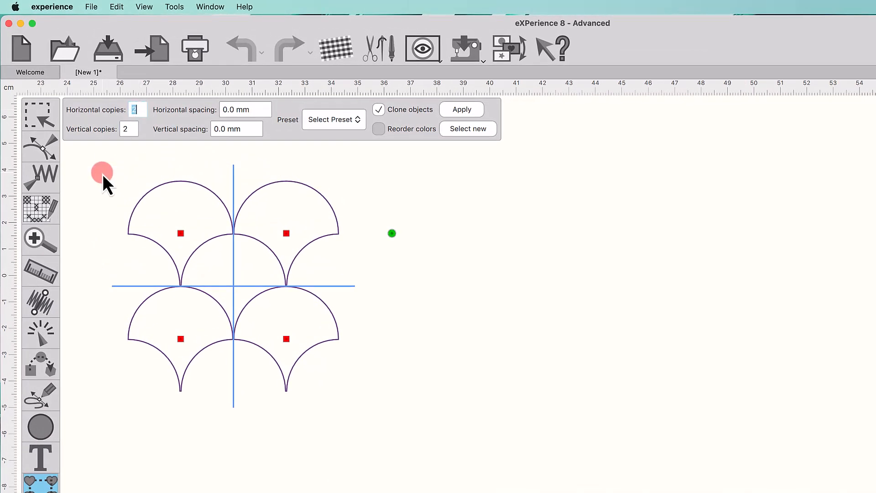
text(4)
key(Tab)
text(4)
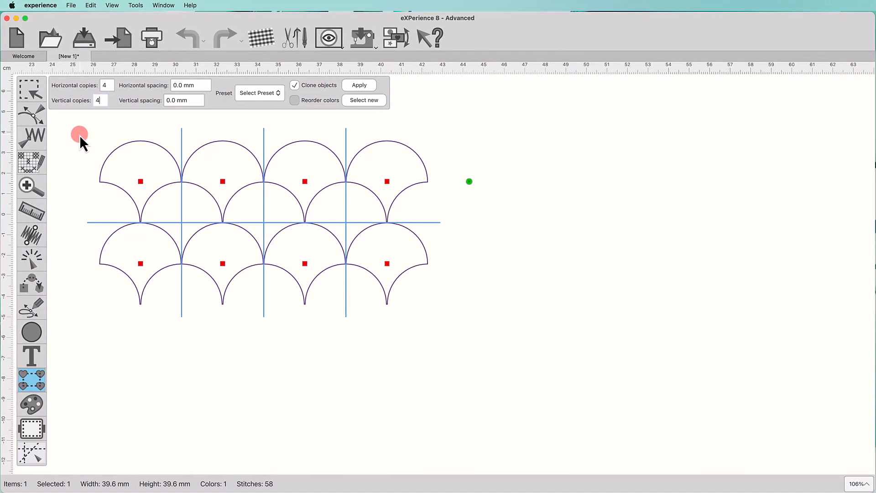
- Set both the horizontal and the vertical spacing of the array to 10 mm
double_click(179, 84)
text(10)
key(Return)
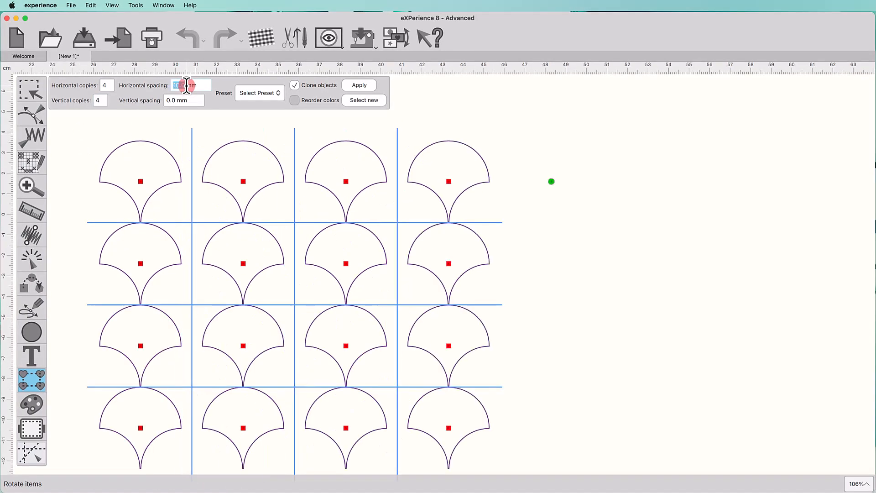
double_click(196, 101)
text(10)
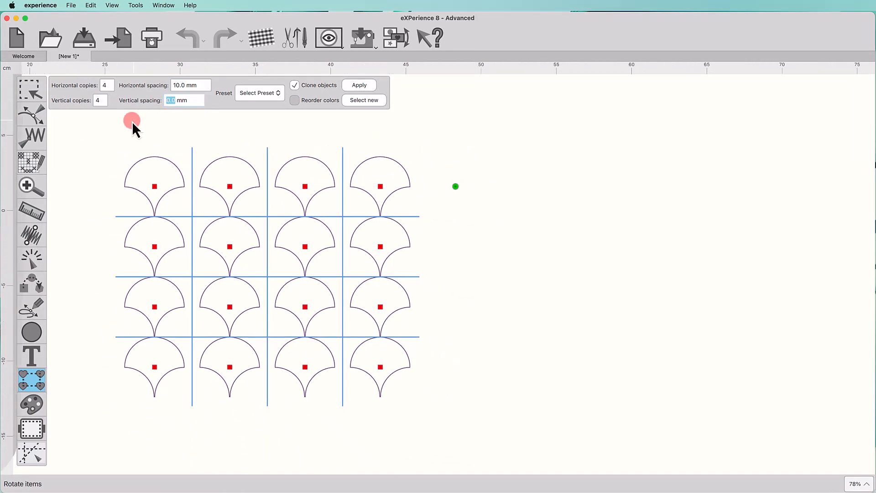
key(Return)
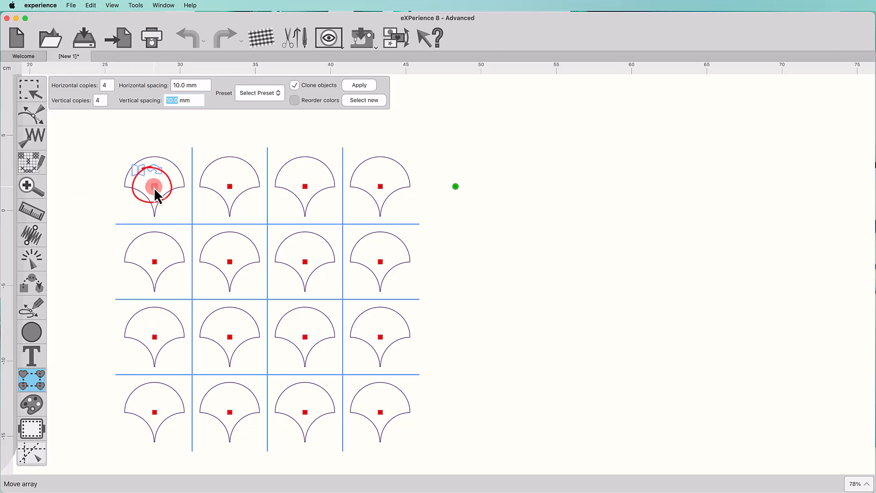
- Move the whole array up and to the right, then tighten its spacing on canvas to about 9.5 mm horizontally and -4.5 mm vertically
drag(154, 187, 213, 165)
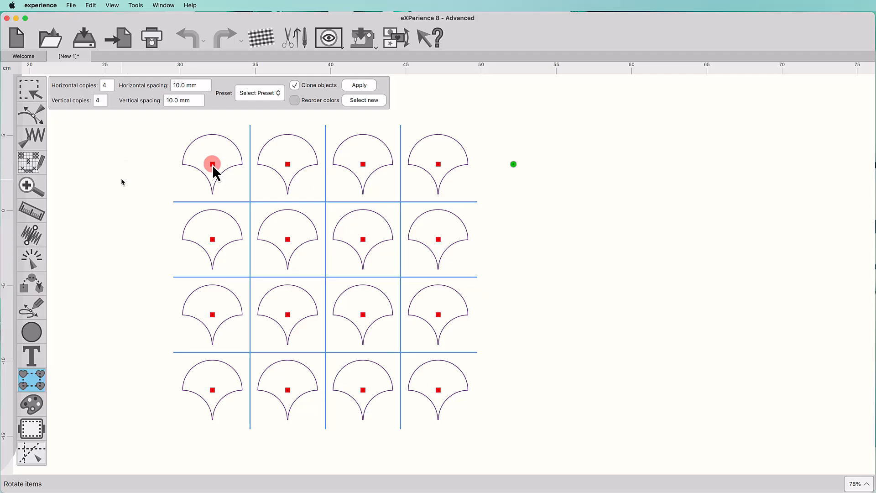
drag(286, 166, 282, 185)
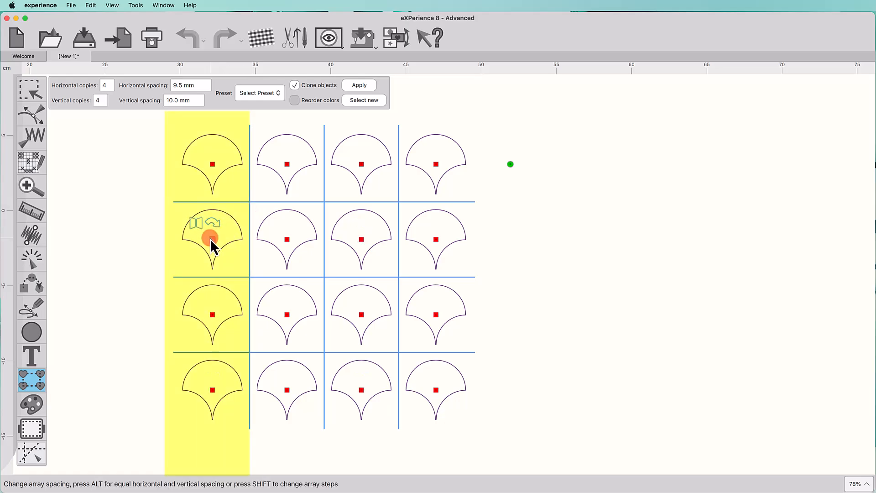
drag(211, 240, 217, 218)
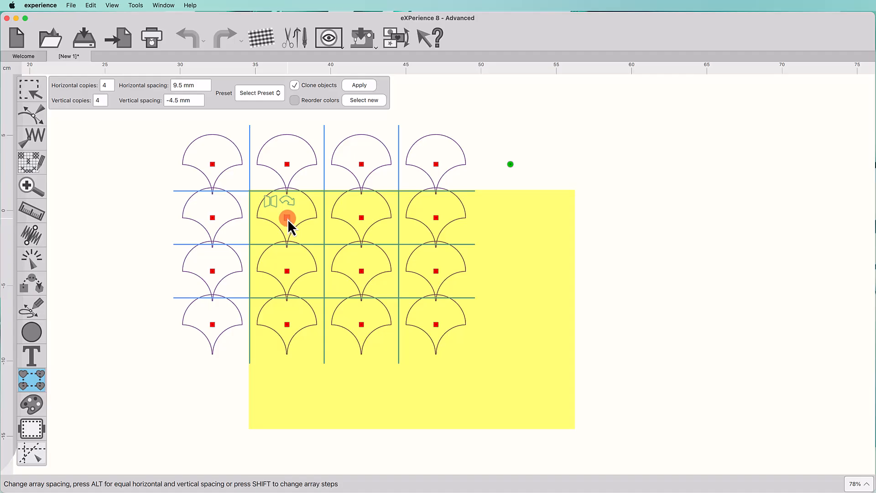
- Adjust the array on canvas to 6 by 3 copies with equal spacing of about 0.2 mm, and rotate it slightly
drag(288, 220, 497, 282)
key(alt)
click(581, 165)
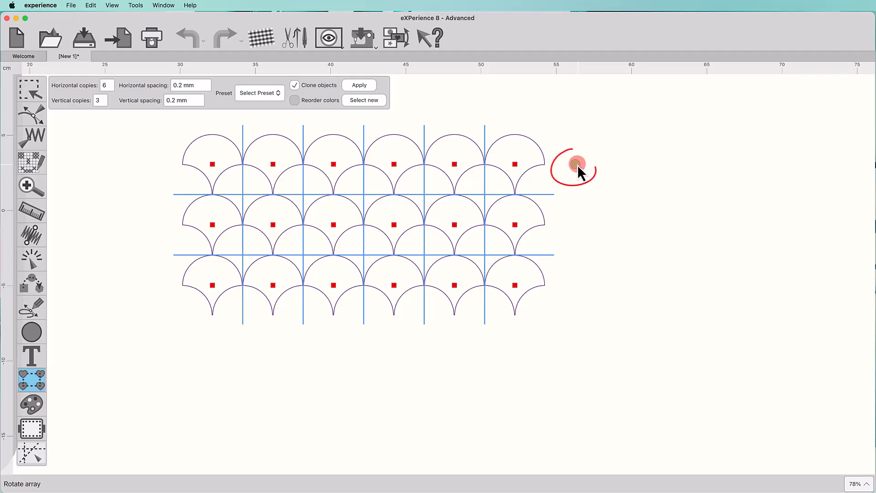
drag(576, 165, 559, 170)
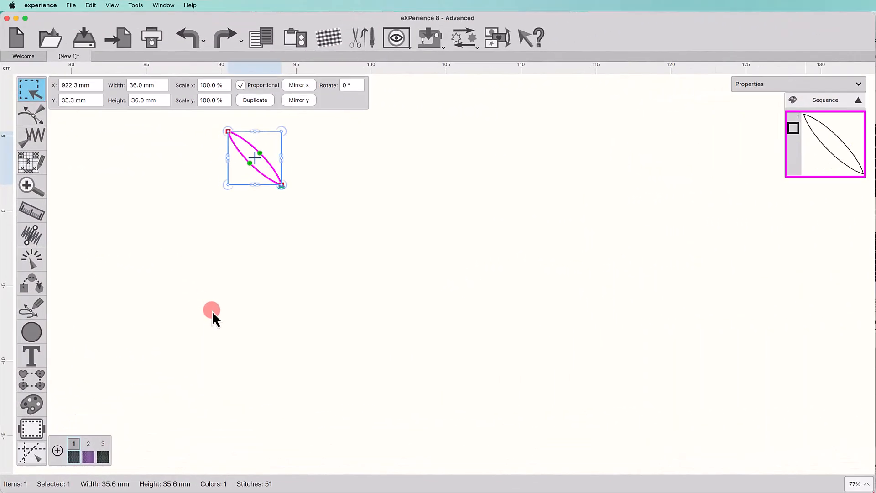
- Array the leaf shape in 6 by 6 copies with 0.2 mm spacing and rotate the odd-column leaves in the odd rows
click(39, 381)
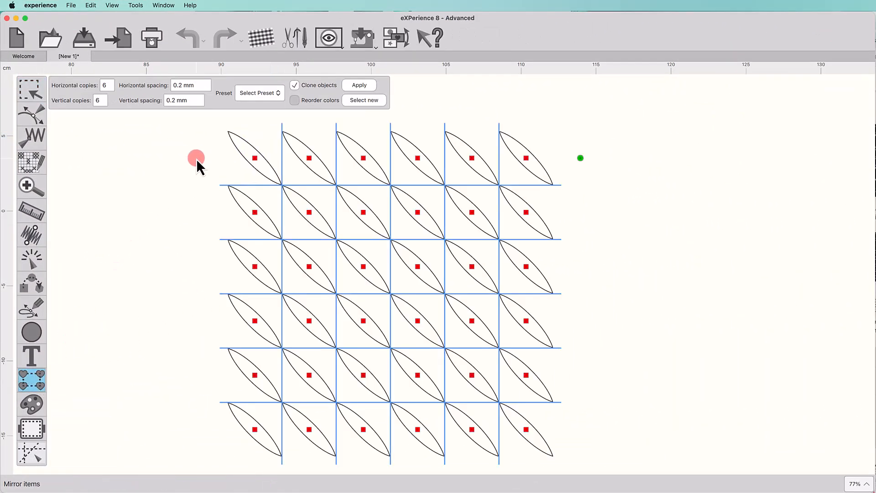
mouse_move(246, 157)
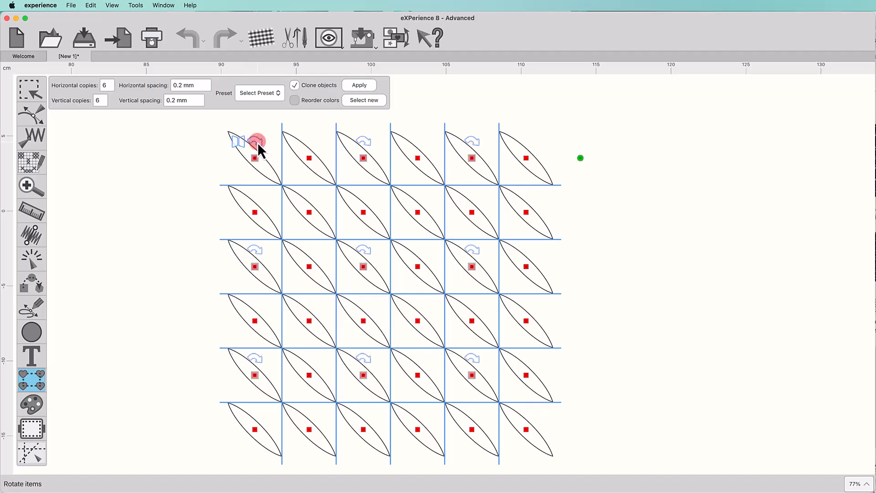
click(257, 142)
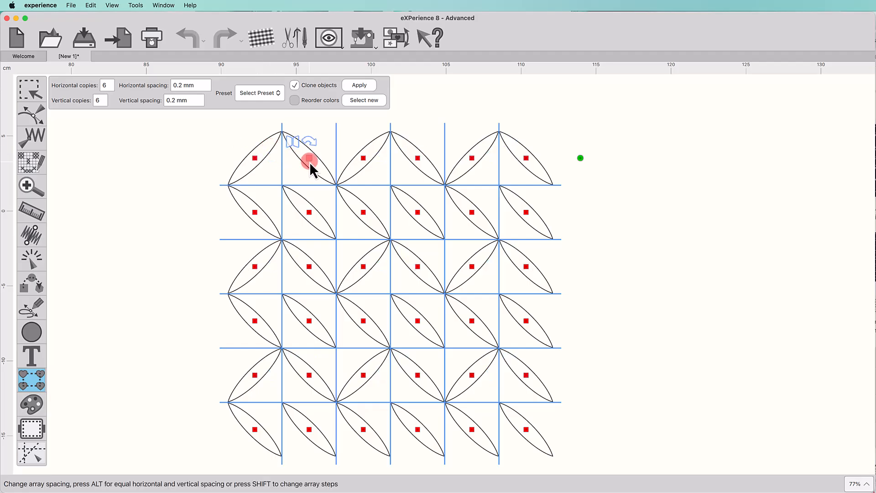
- Mirror and rotate the even-column leaves so that the leaves form interlocking circles, and apply the array
click(292, 142)
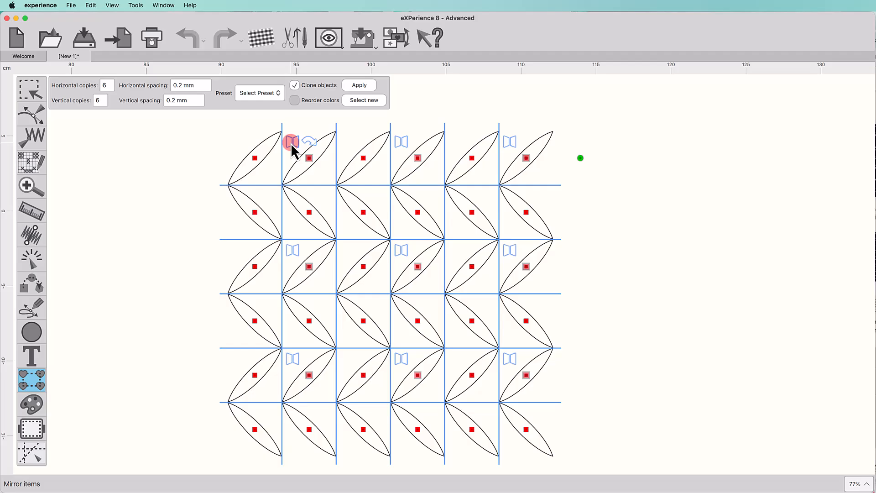
click(312, 144)
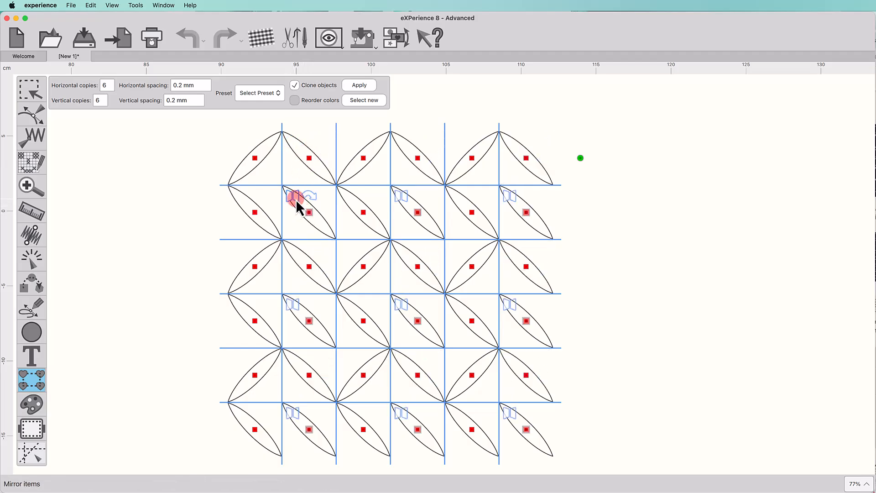
click(313, 197)
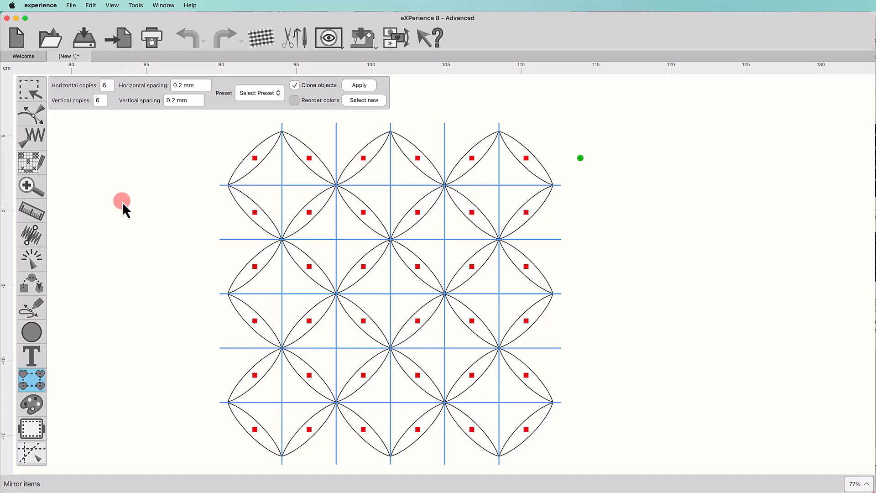
click(358, 86)
click(369, 100)
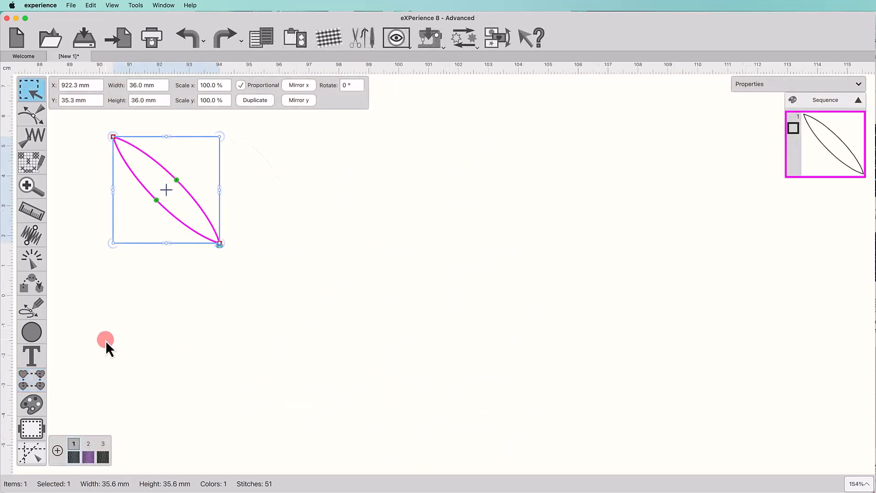
- Start a new array from the single leaf and try the Mirror Horizontal and Mirror Vertical presets
click(34, 375)
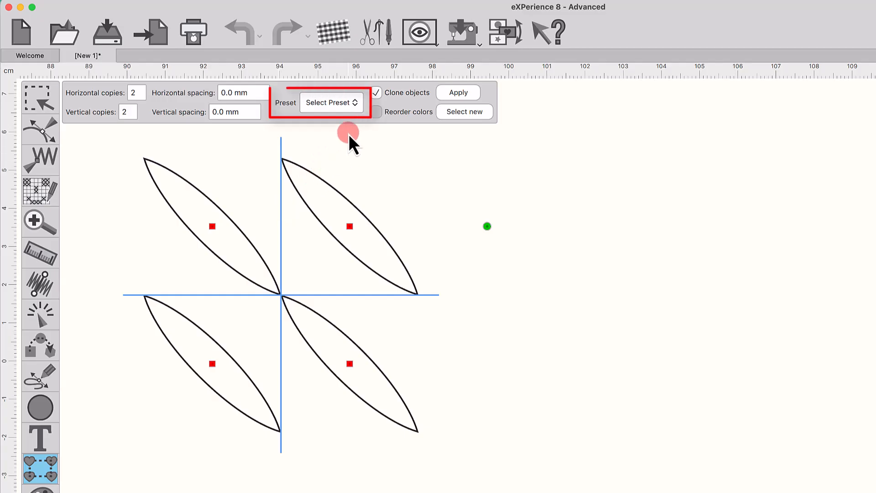
click(356, 106)
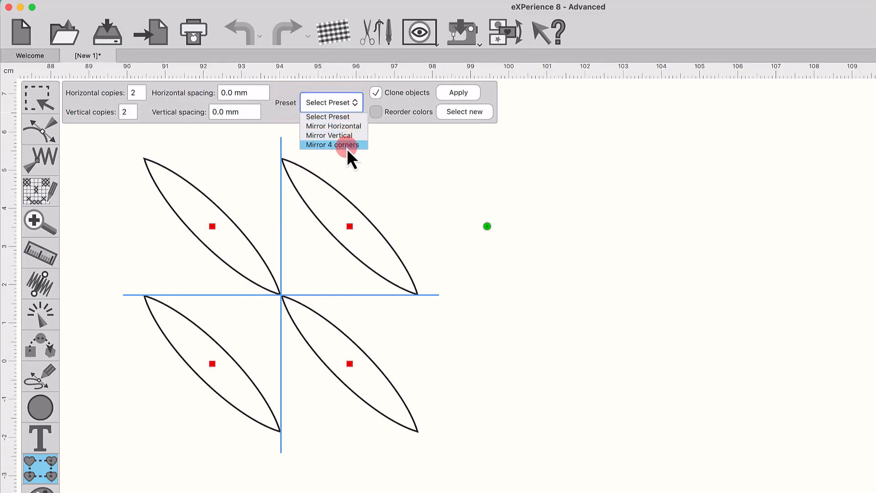
click(351, 129)
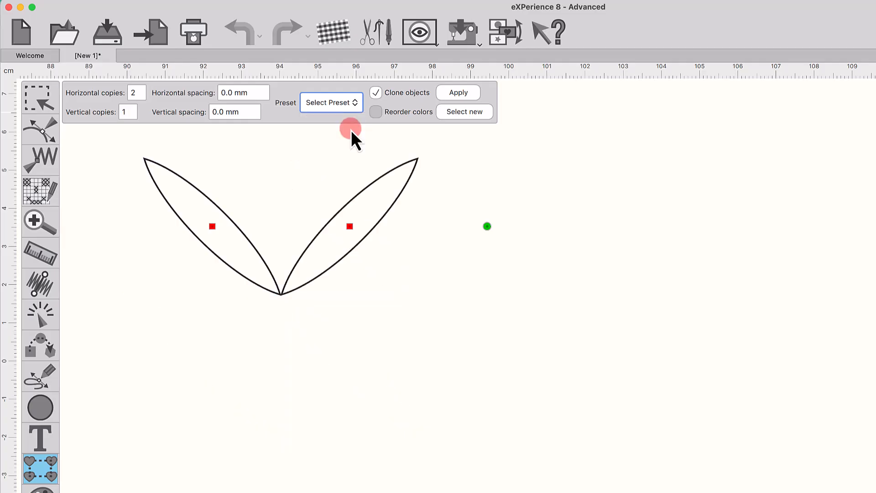
click(355, 104)
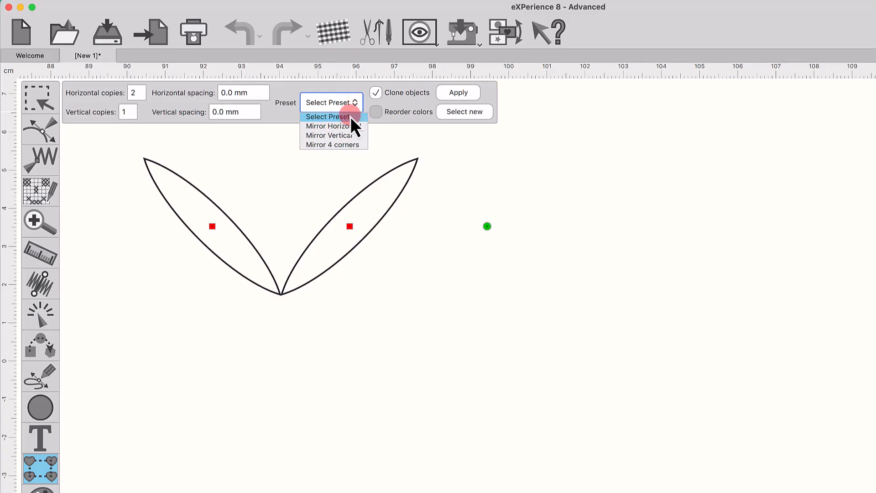
click(347, 136)
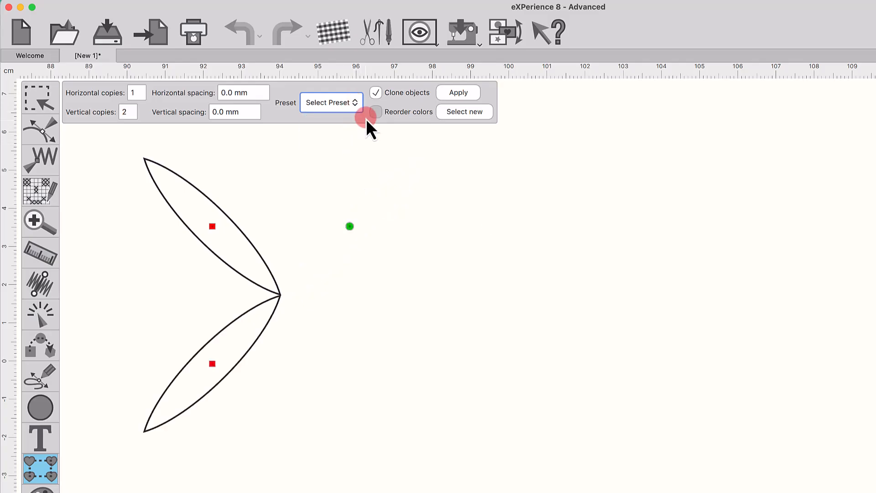
- Use the Mirror 4 corners preset for the leaf array and set 6 horizontal and 3 vertical copies
click(355, 104)
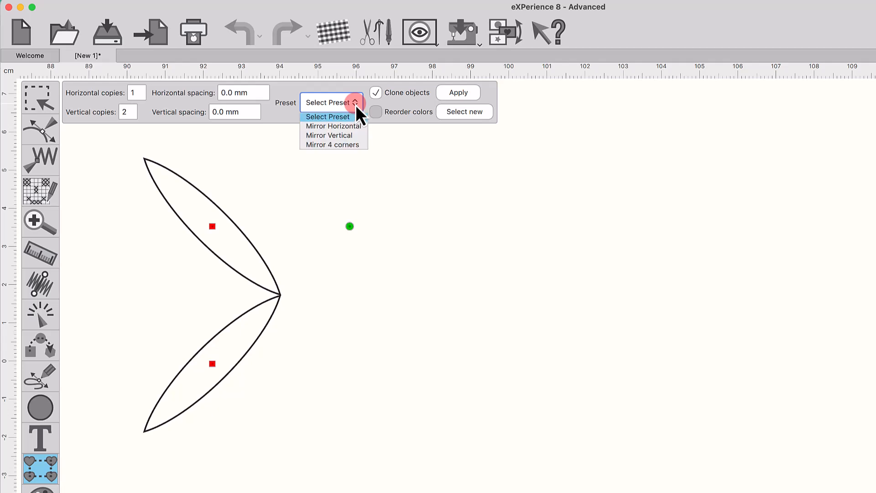
click(339, 144)
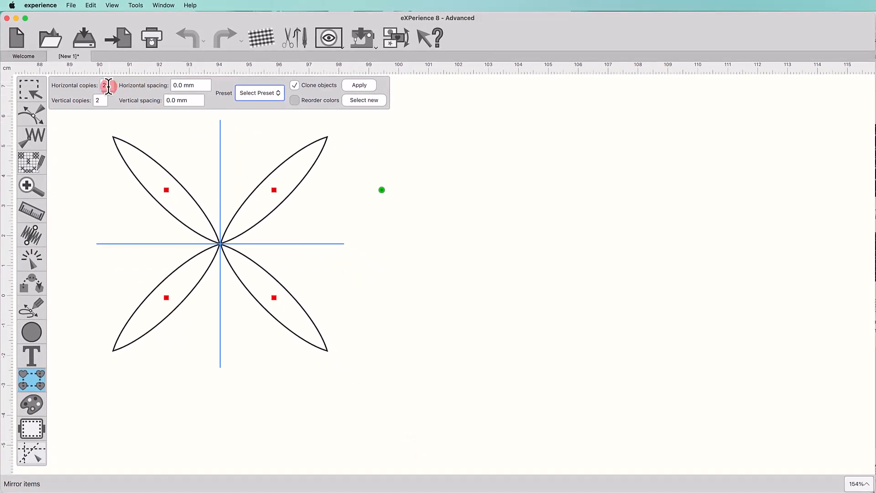
click(108, 86)
text(6)
key(Return)
click(101, 101)
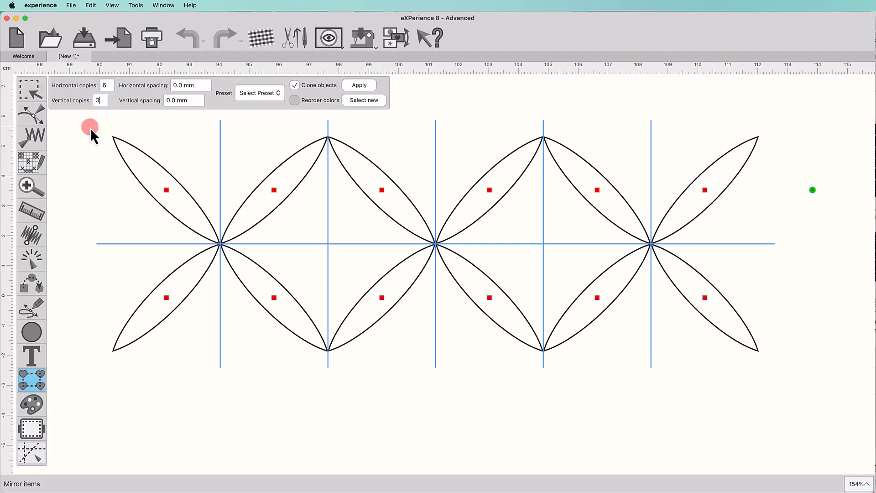
key(Return)
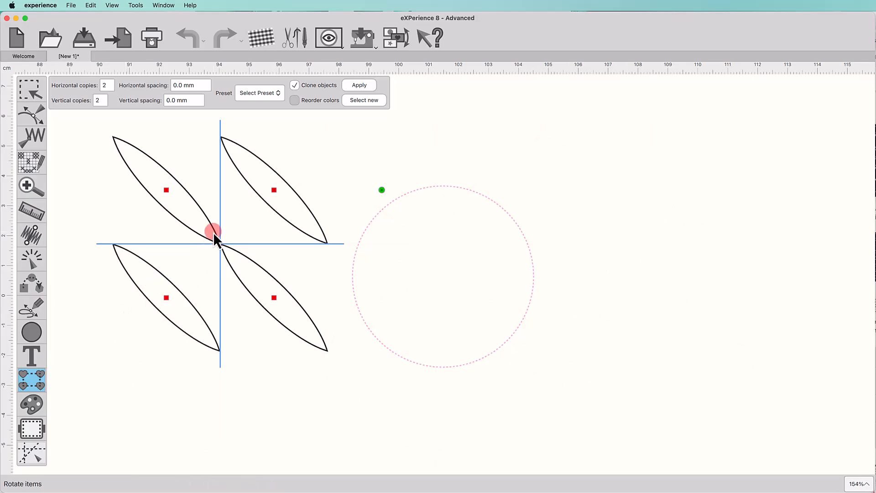
- Align the 2 by 2 leaf array to the circular work area with the Align to work area preset
click(277, 95)
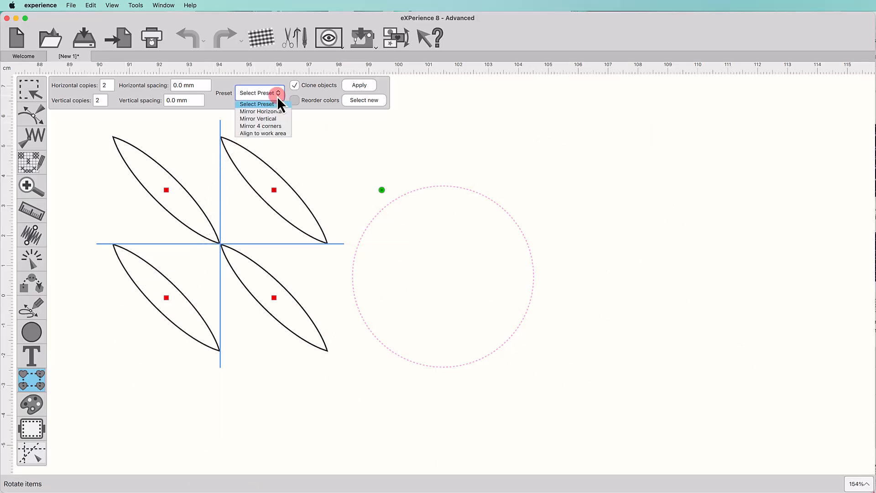
click(269, 133)
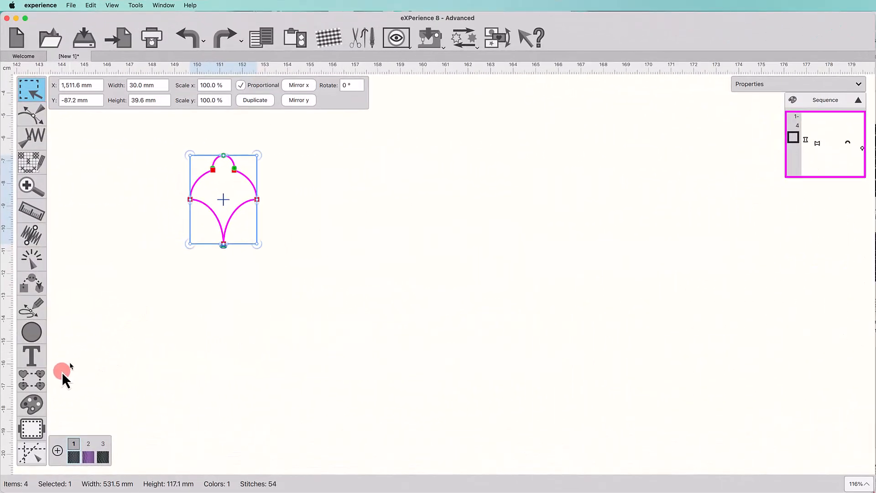
- Create an array of the domed scale shape with 6 horizontal and 3 vertical copies as cloned objects
click(39, 380)
click(39, 380)
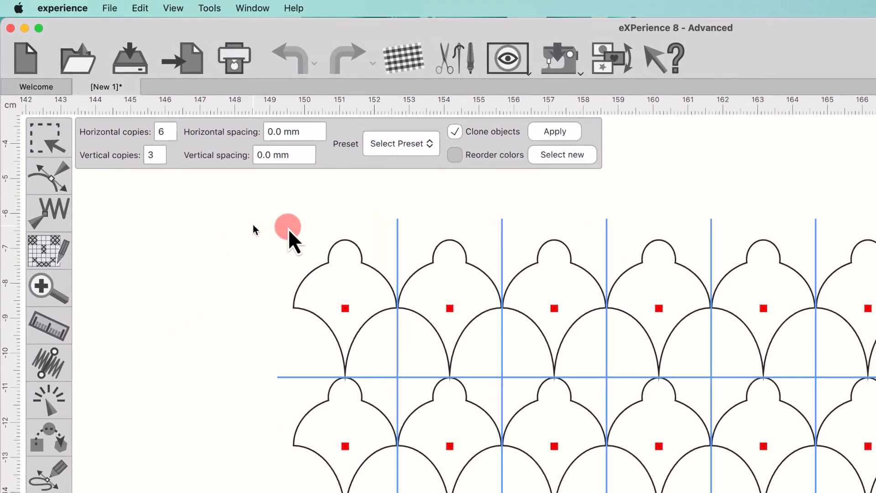
click(459, 137)
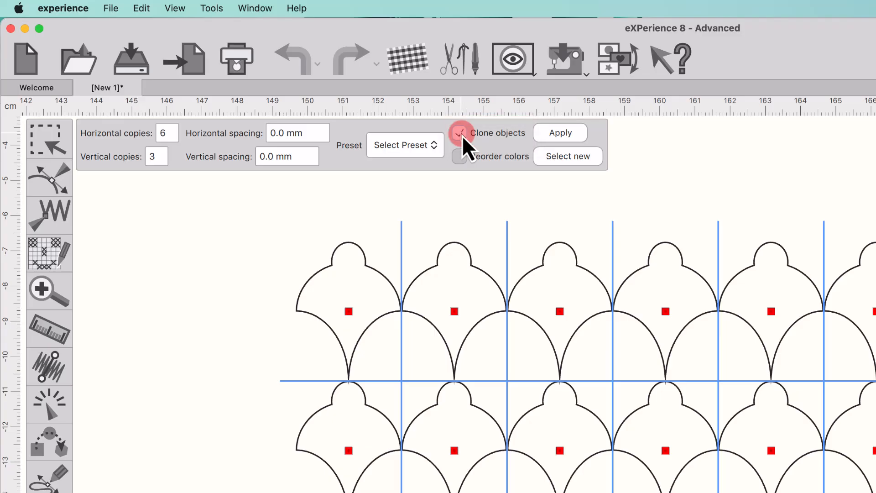
click(554, 135)
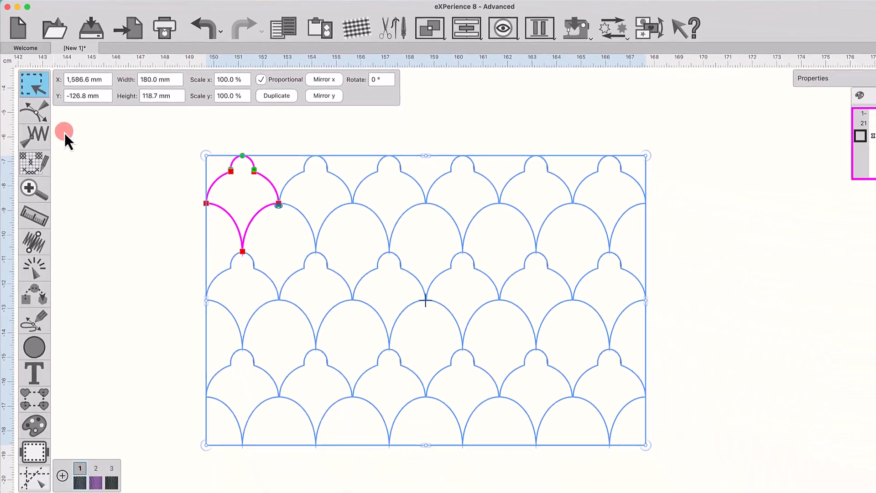
- Reshape the first clone's lower-left curve by pulling it outward, down and to the left
click(49, 178)
click(221, 211)
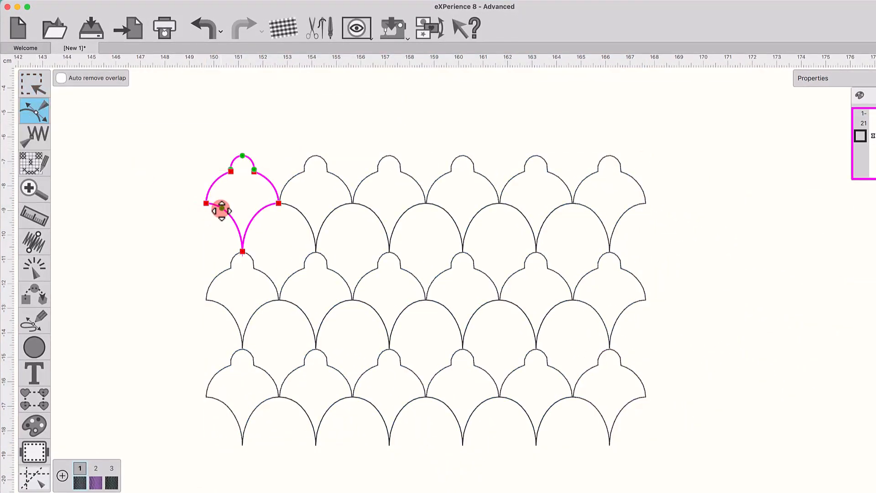
drag(234, 219, 200, 238)
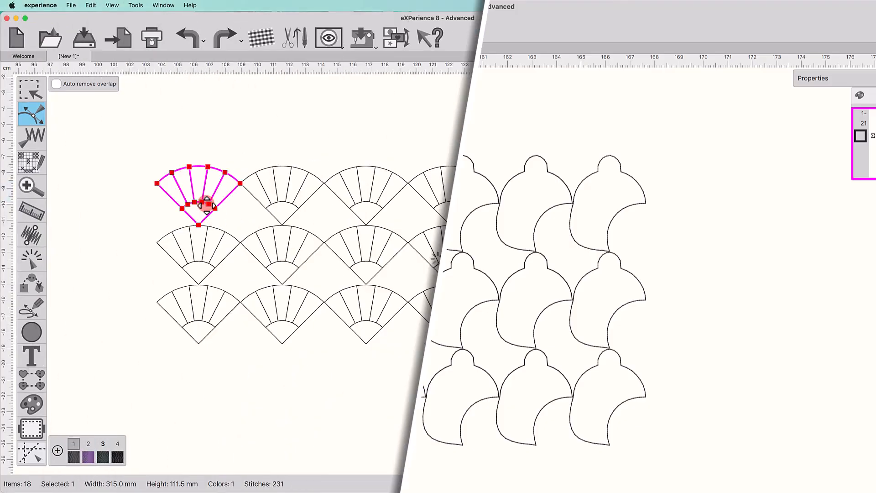
- Reshape the first fan clone by moving the four middle nodes of its upper arc into a taller dome
drag(127, 131, 161, 116)
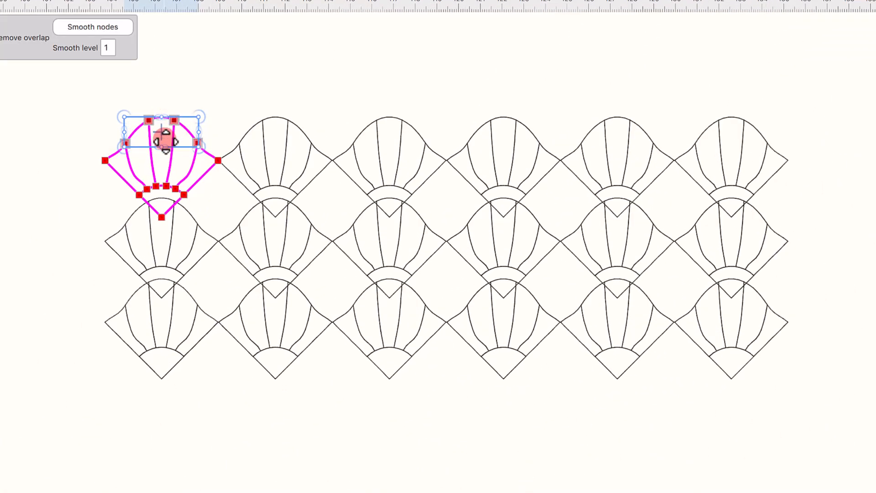
drag(143, 167, 165, 171)
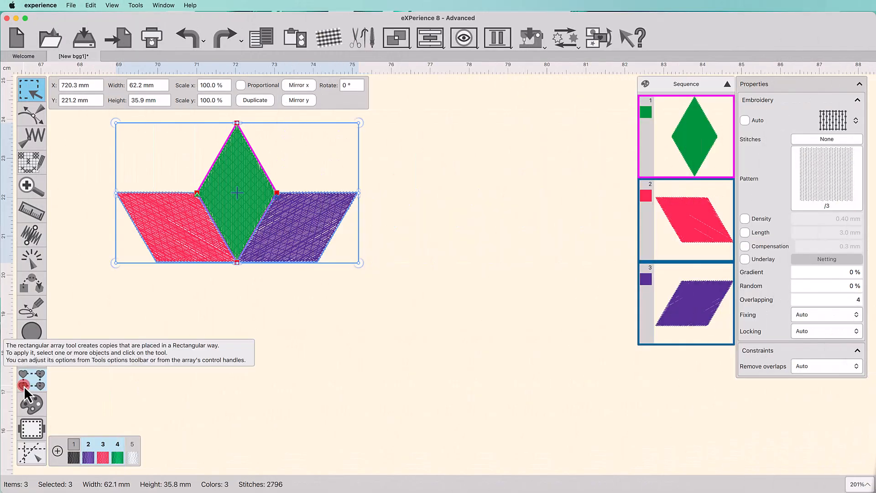
- Create a 2 by 2 array of the three coloured diamonds as cloned objects with Reorder colors off, and check the stitching sequence
click(24, 386)
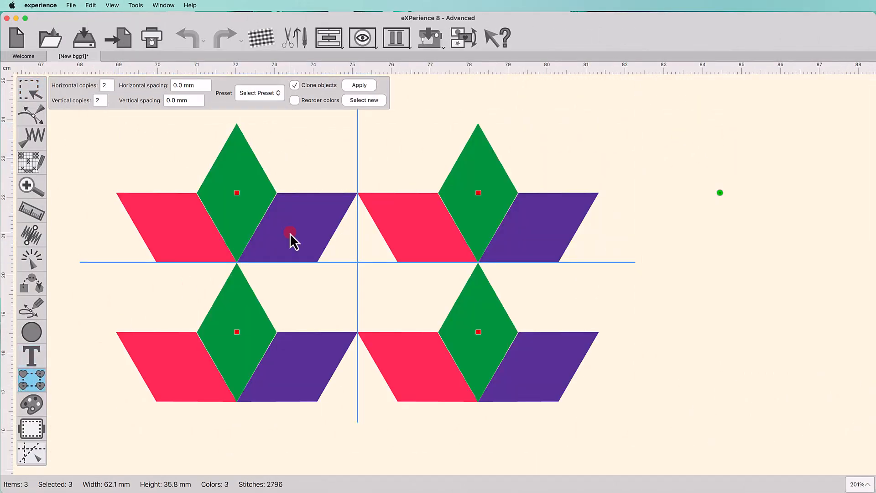
click(357, 86)
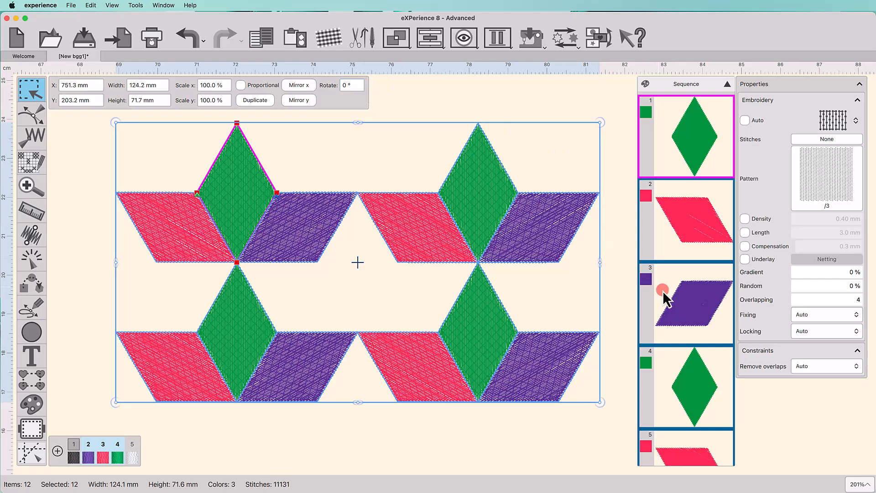
drag(693, 308, 694, 306)
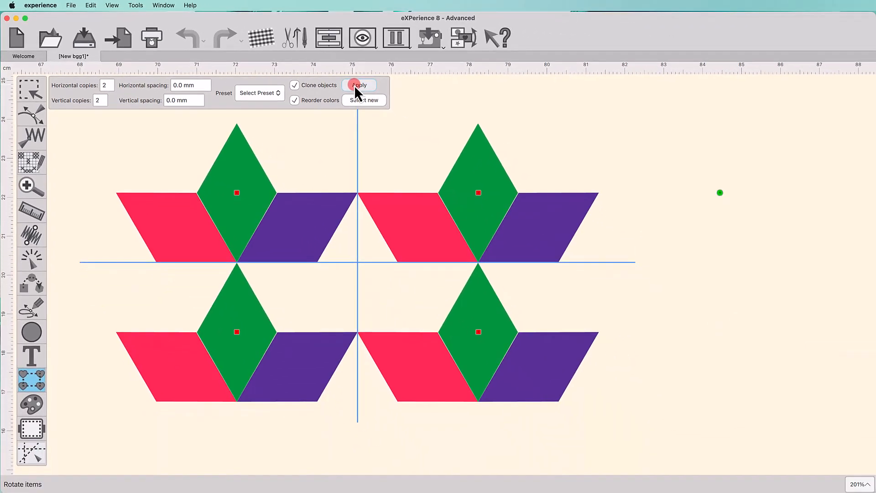
- Apply the 2 by 2 cloned array of the three diamonds with Reorder colors enabled
click(604, 144)
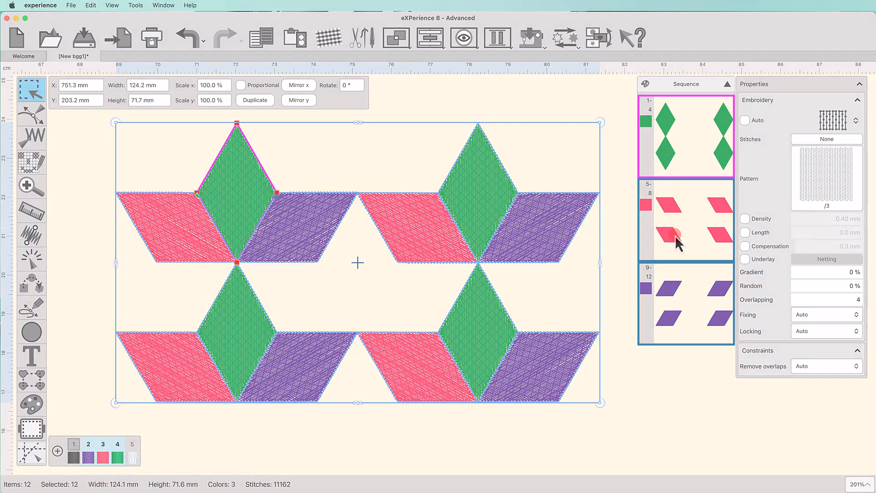